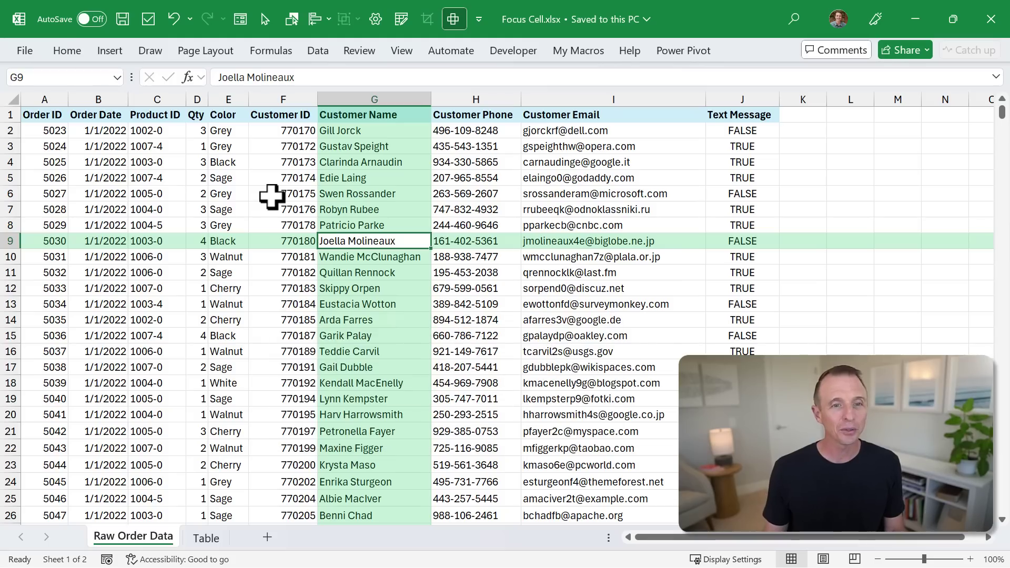
- Make F6, then H10 the active cell, then turn Focus Cell off
left_click(268, 192)
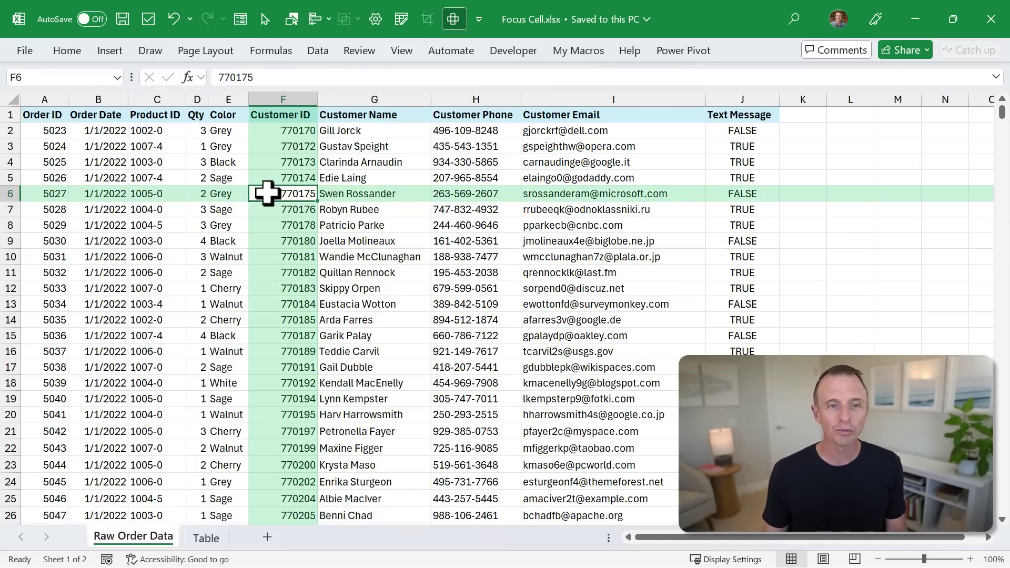
left_click(473, 256)
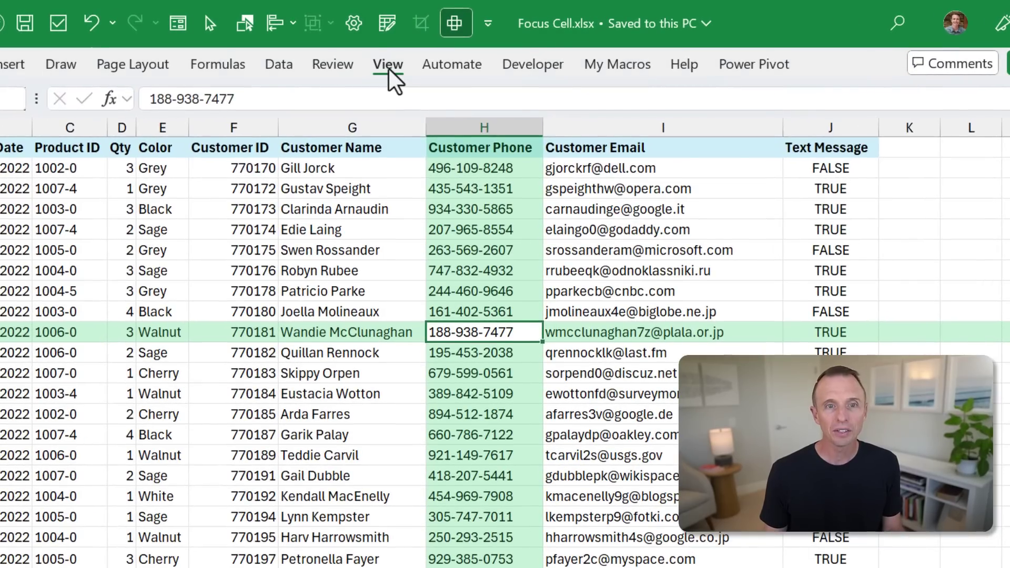
left_click(388, 71)
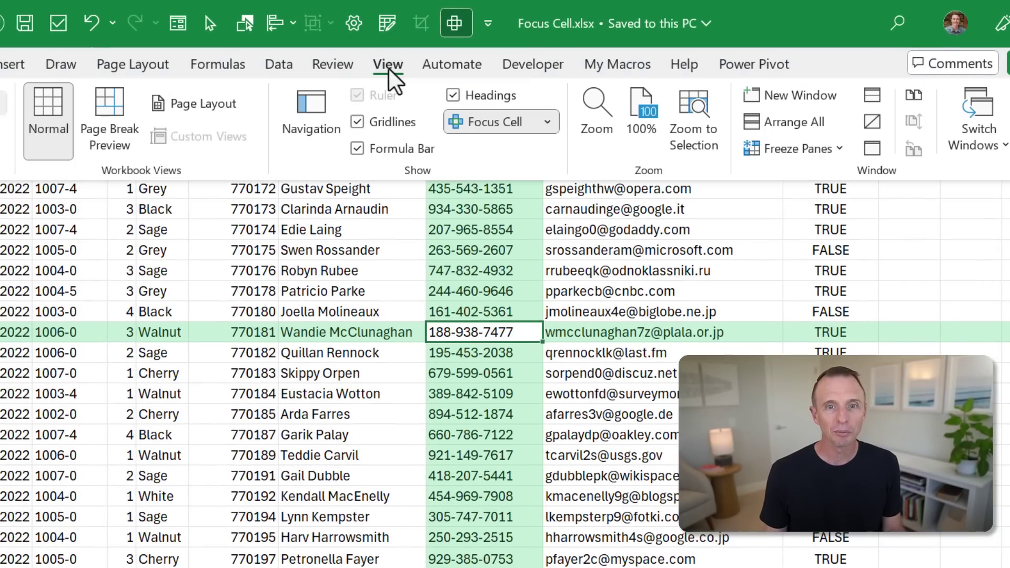
left_click(458, 126)
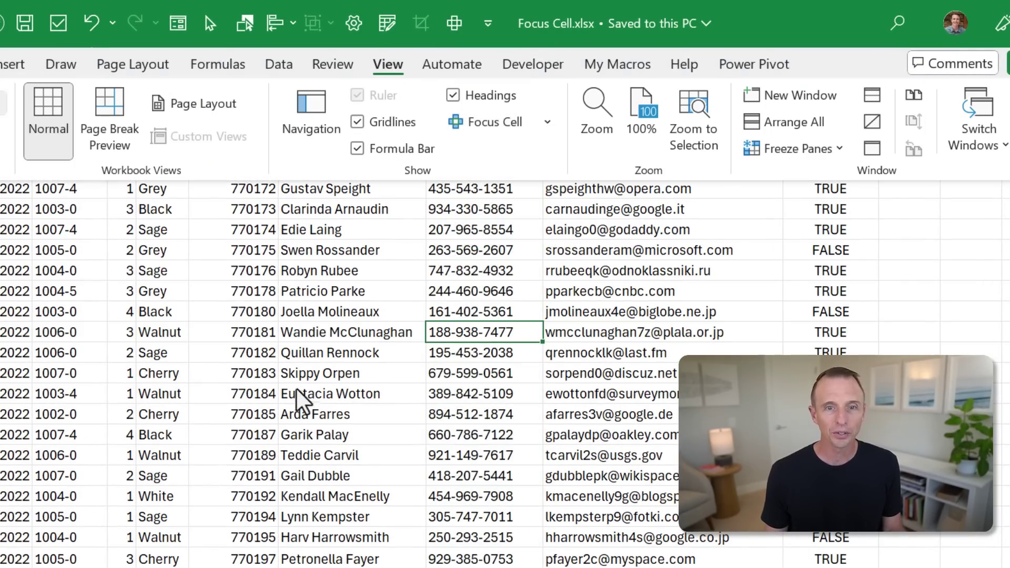
left_click(628, 294)
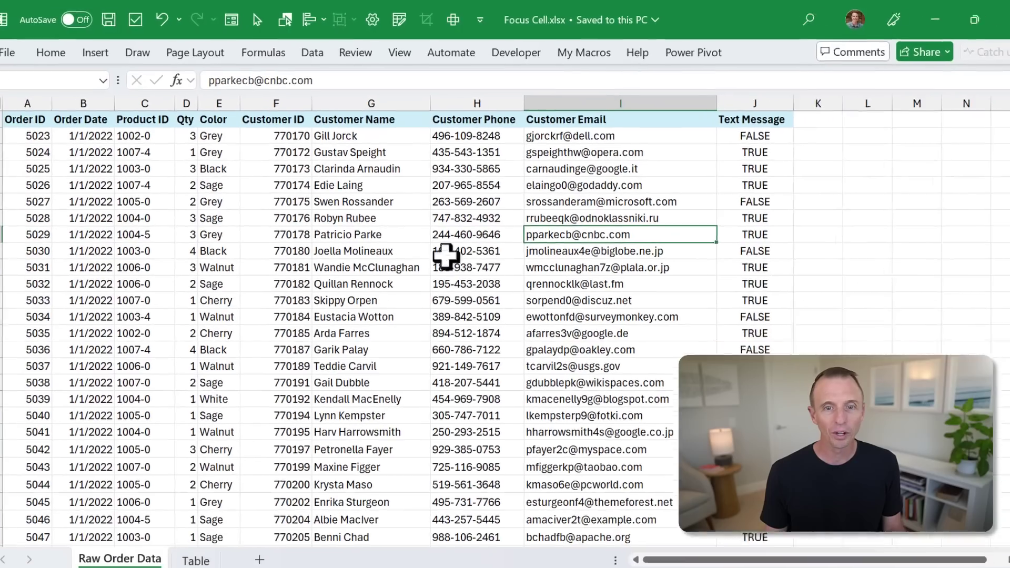
left_click(351, 227)
left_click(401, 52)
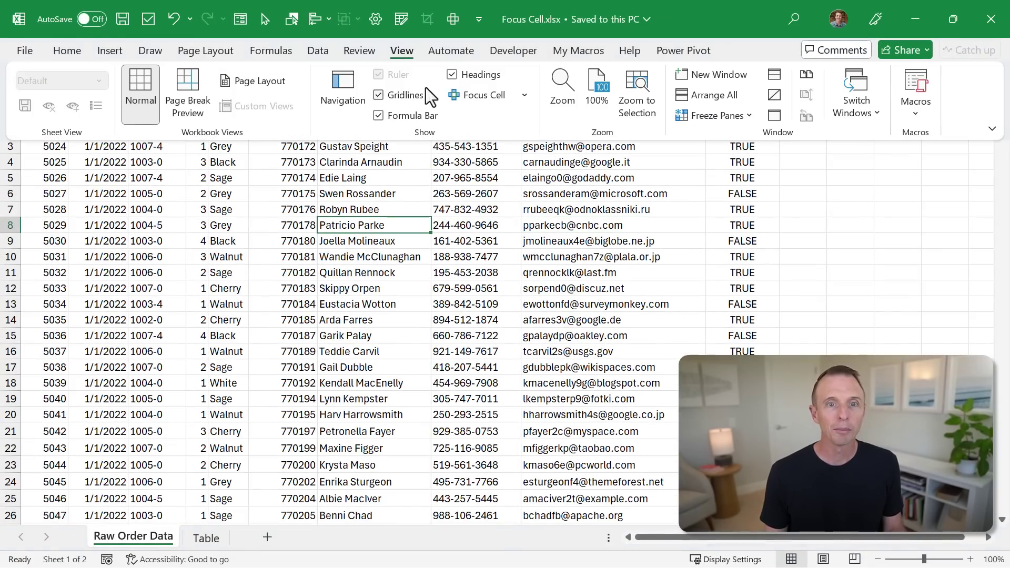
left_click(478, 95)
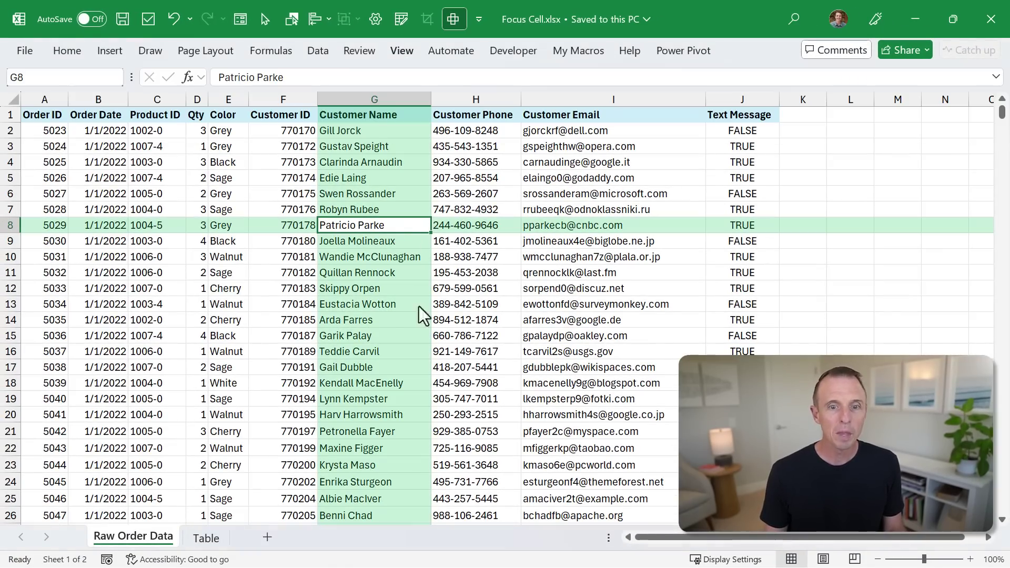
left_click(205, 539)
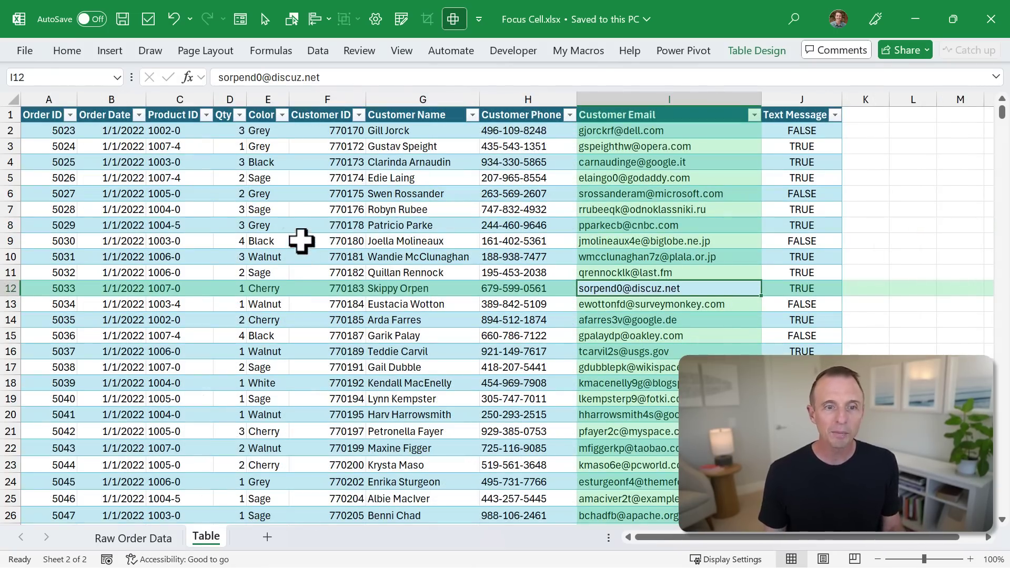
left_click(301, 210)
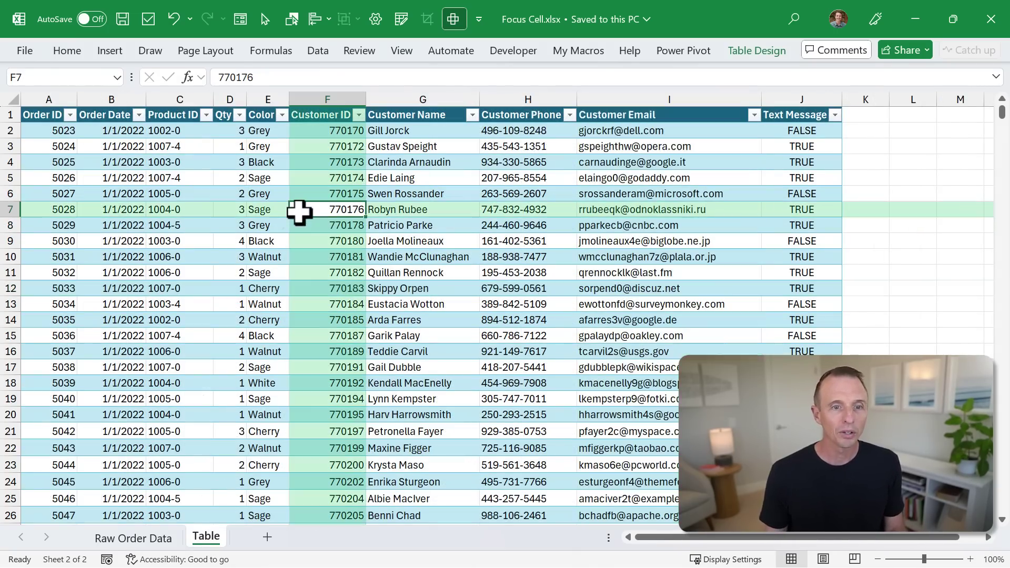
left_click(452, 269)
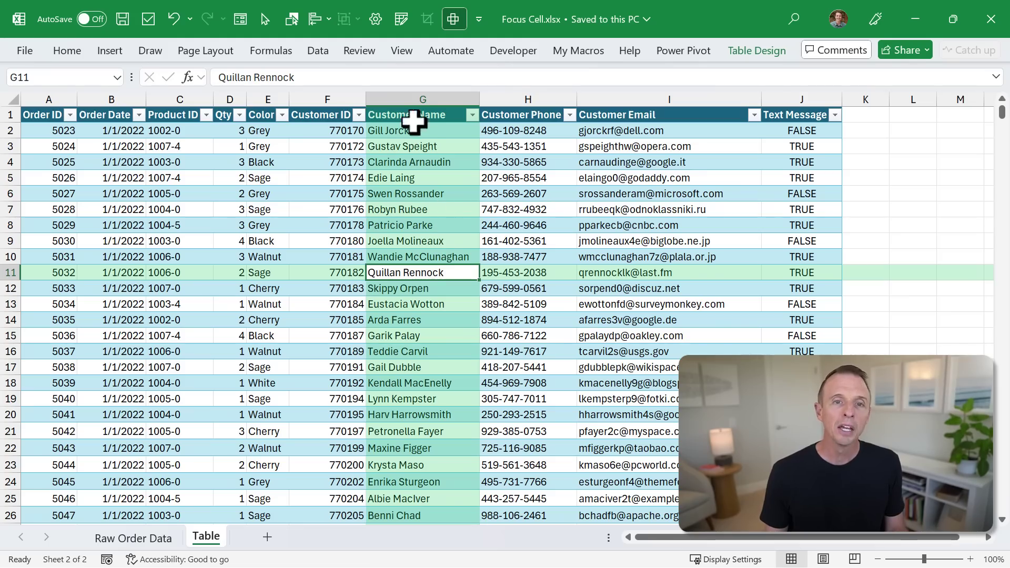
left_click(403, 53)
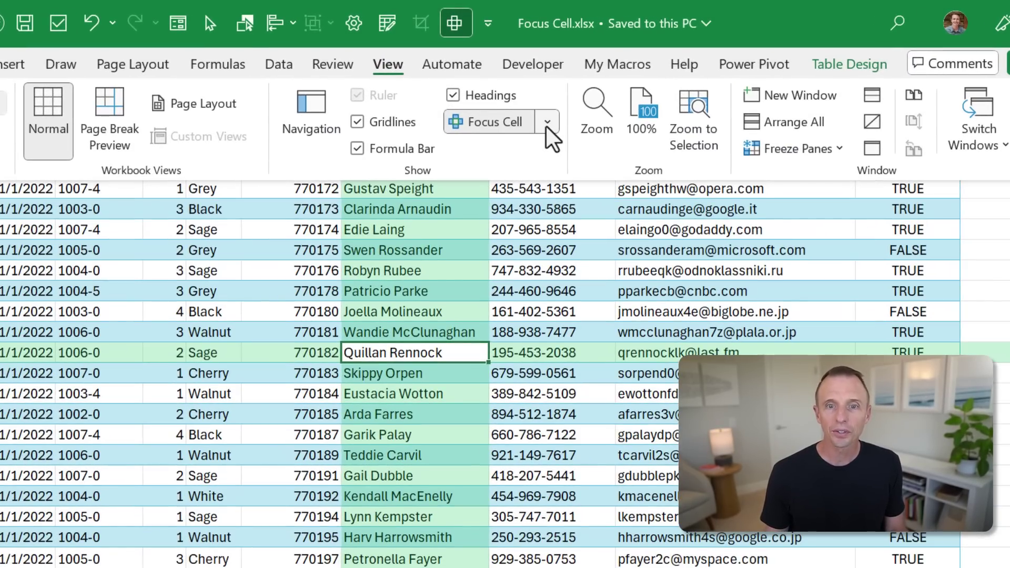
- Set the Focus Cell color to red and check it on E7 and H12
left_click(546, 123)
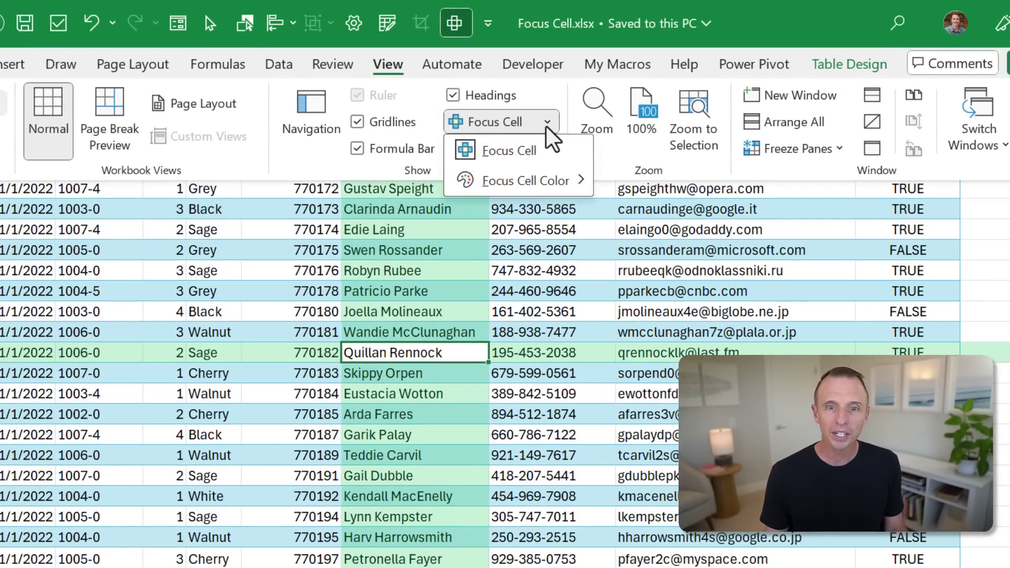
mouse_move(526, 181)
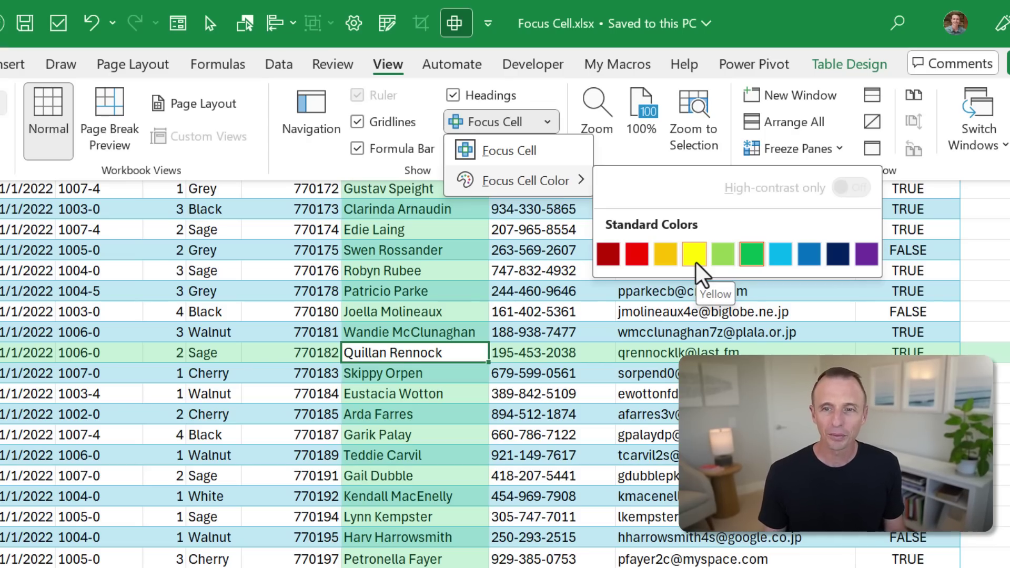
left_click(636, 256)
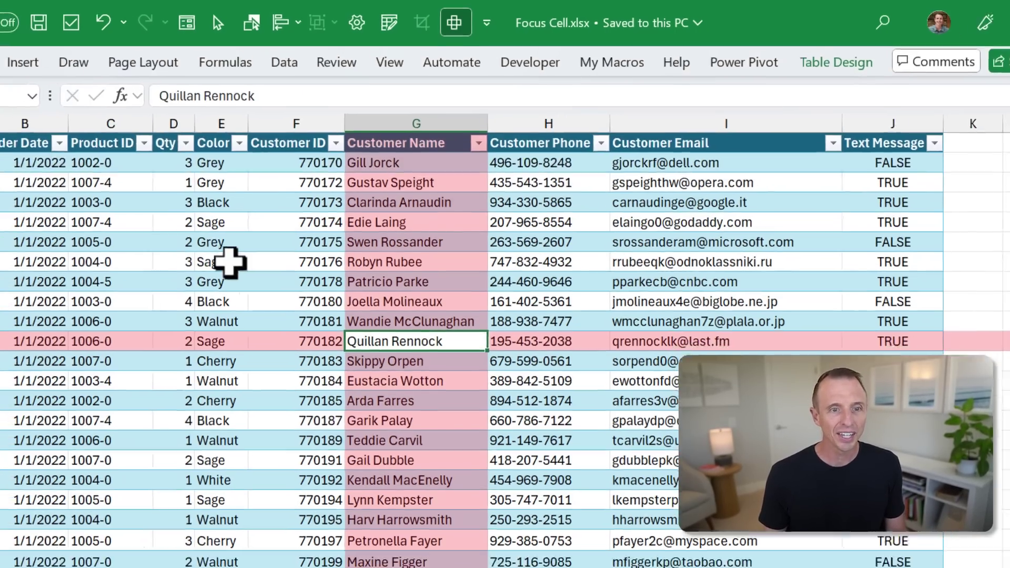
left_click(263, 211)
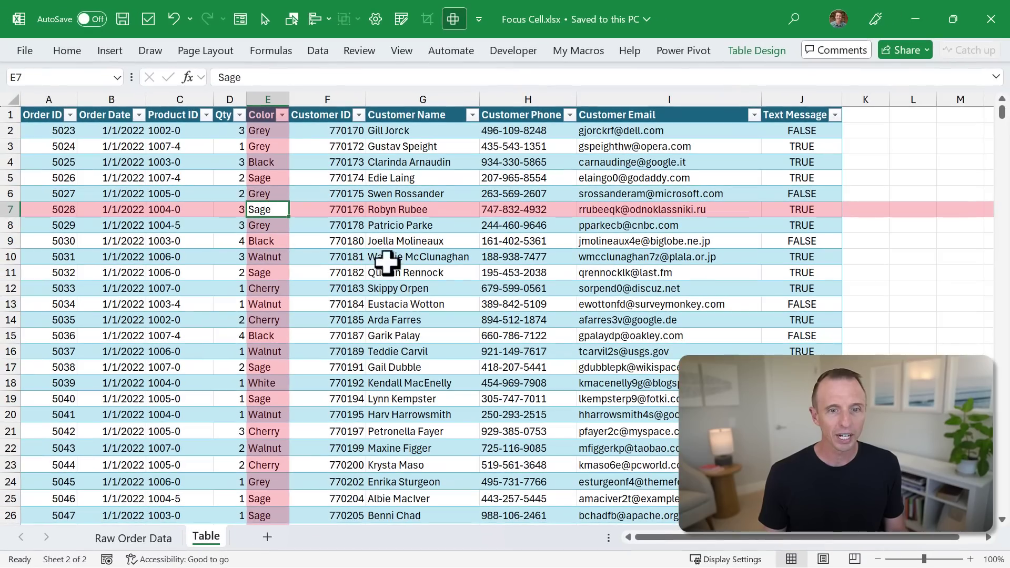
left_click(518, 287)
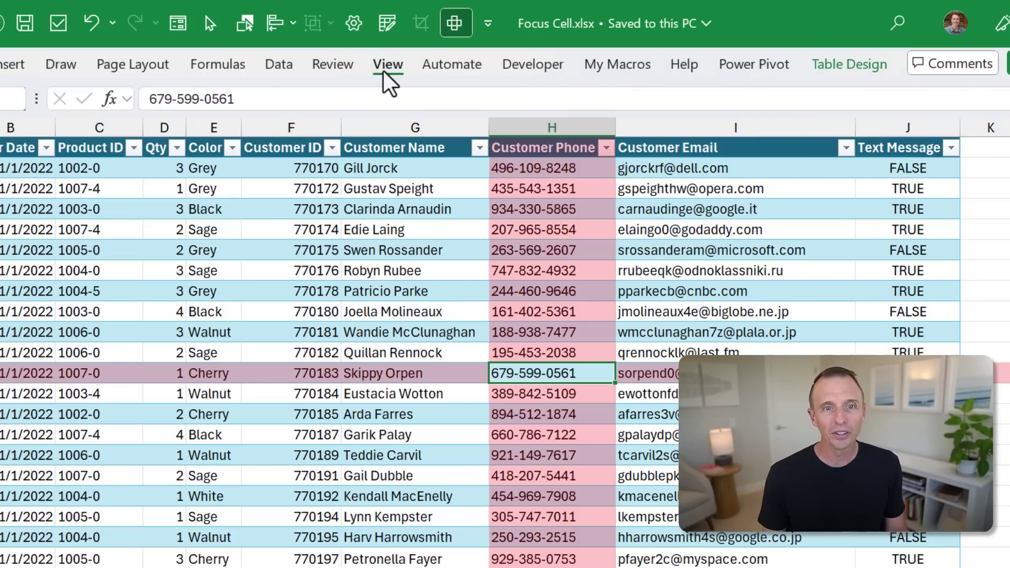
left_click(400, 52)
right_click(461, 130)
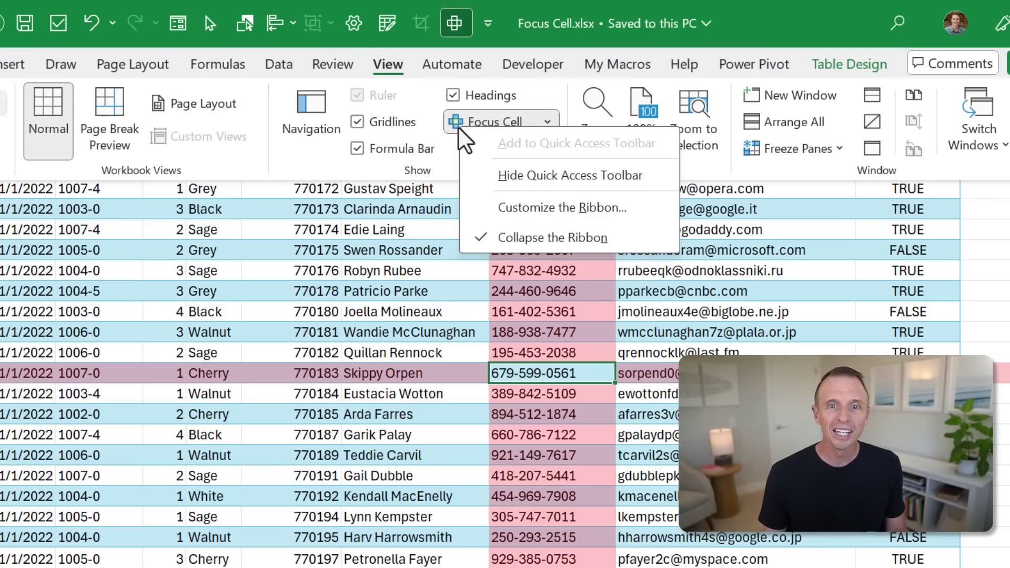
left_click(458, 29)
left_click(456, 25)
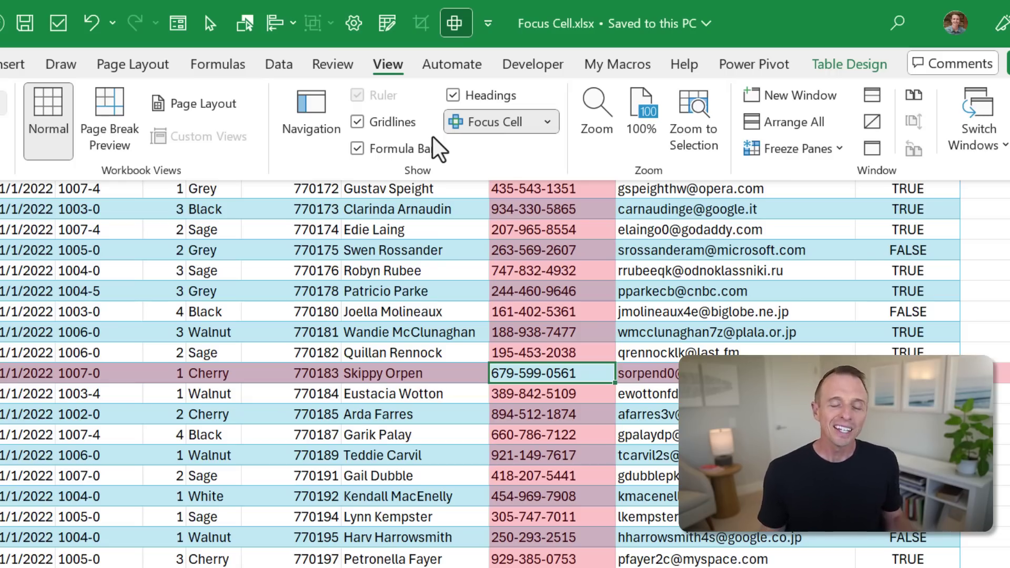
left_click(371, 282)
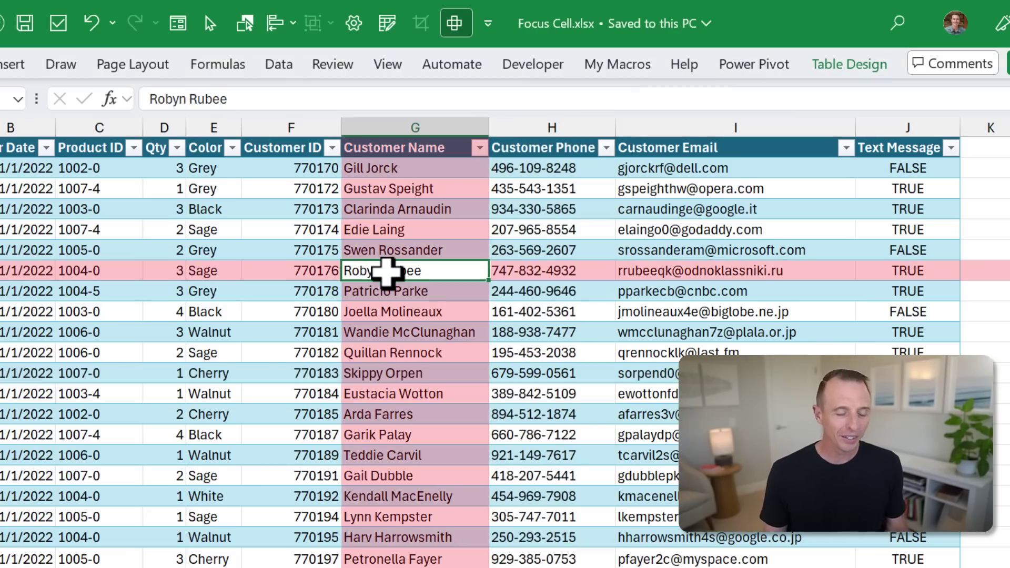
- Switch Focus Cell off with the Alt, W, E, Enter shortcut after one aborted attempt
key("alt")
key("w")
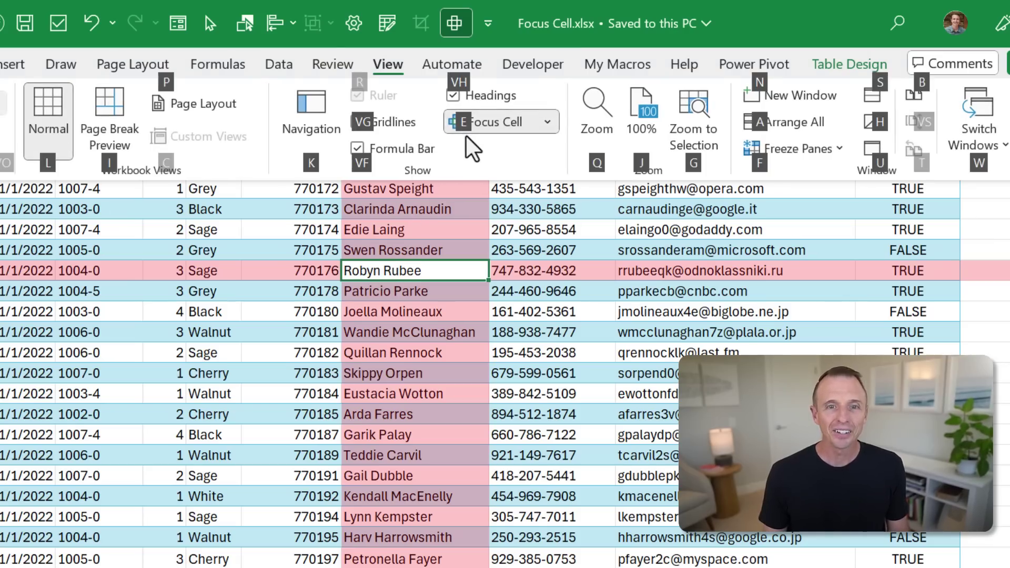
key("e")
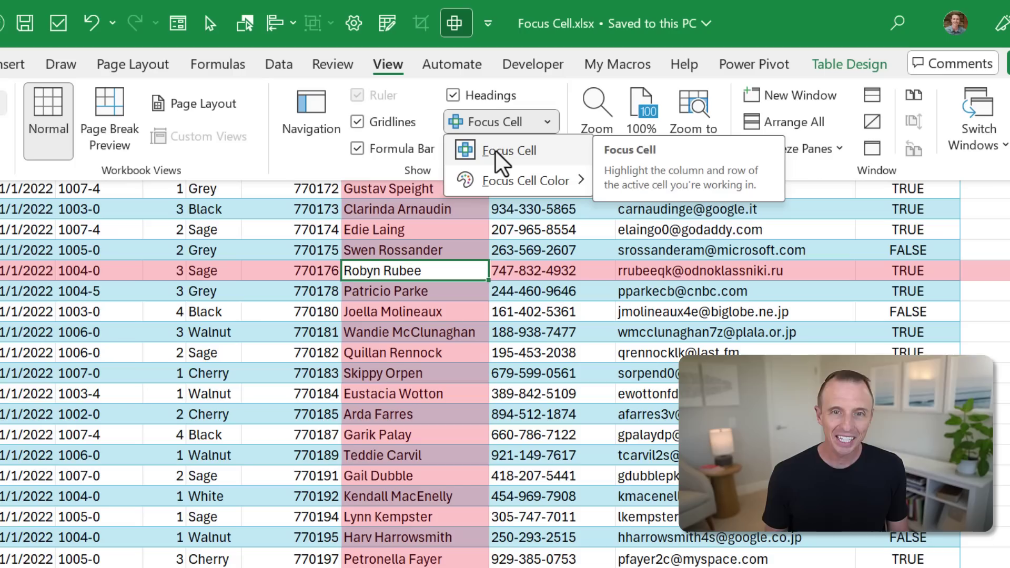
key("Escape")
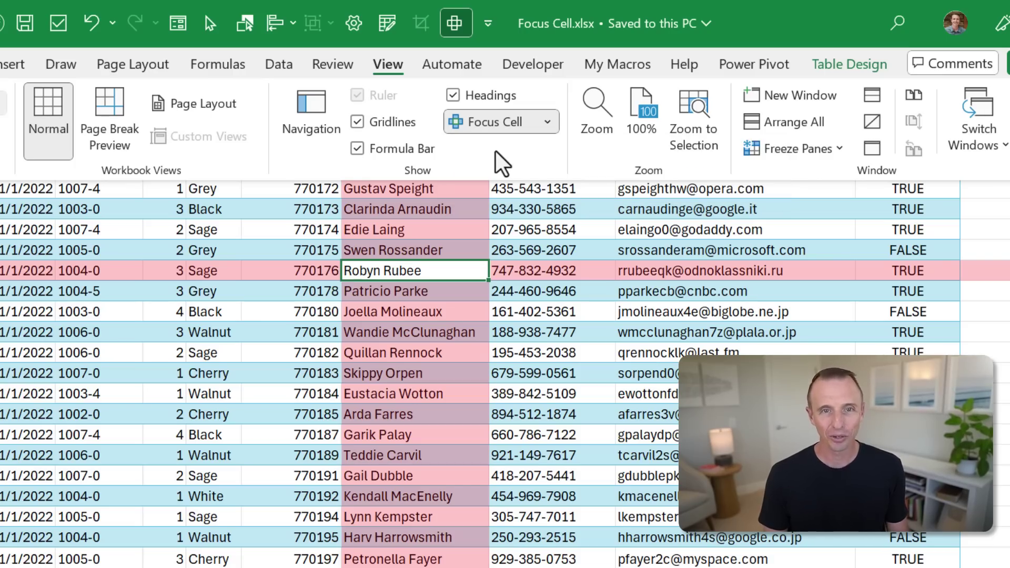
key("ctrl+F1")
key("alt")
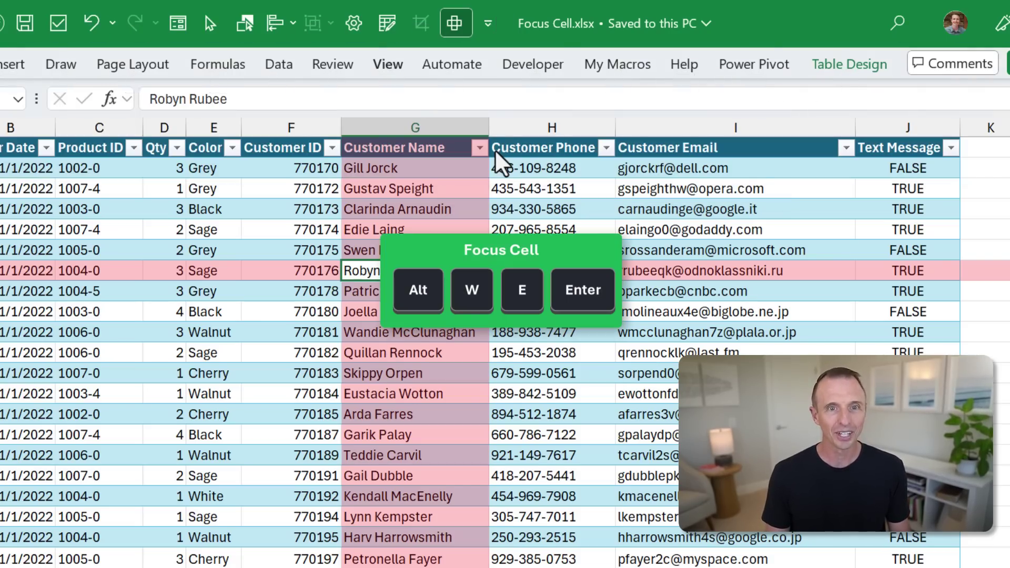
key("w")
key("e")
key("Return")
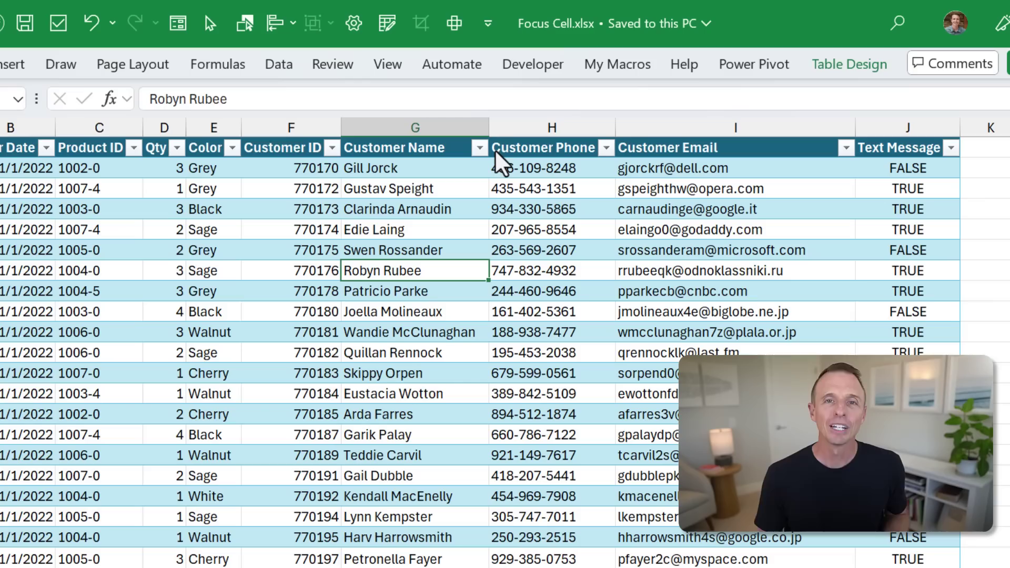
key("alt")
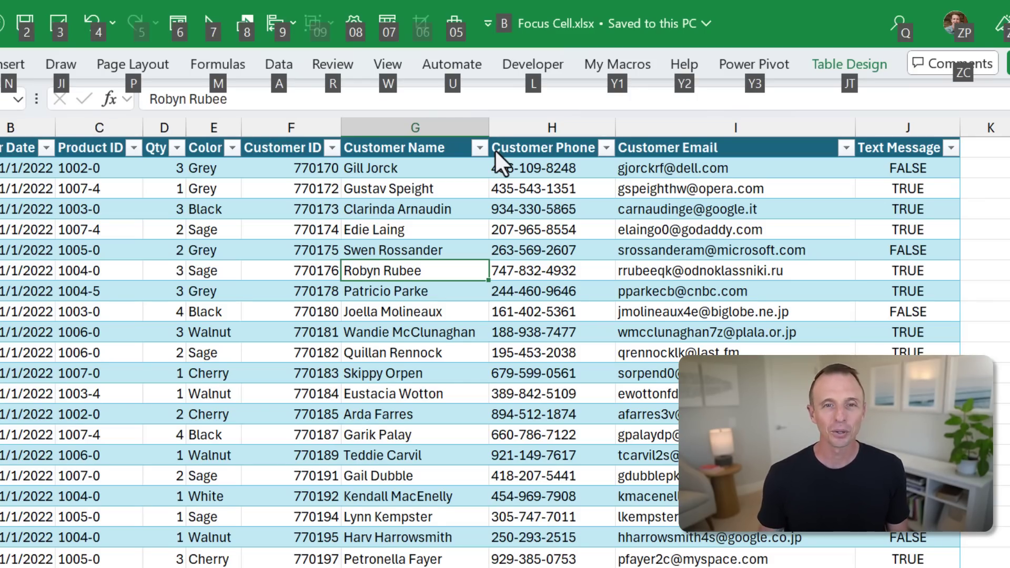
- Dismiss the KeyTips and re-enable Focus Cell from the Quick Access Toolbar
key("Escape")
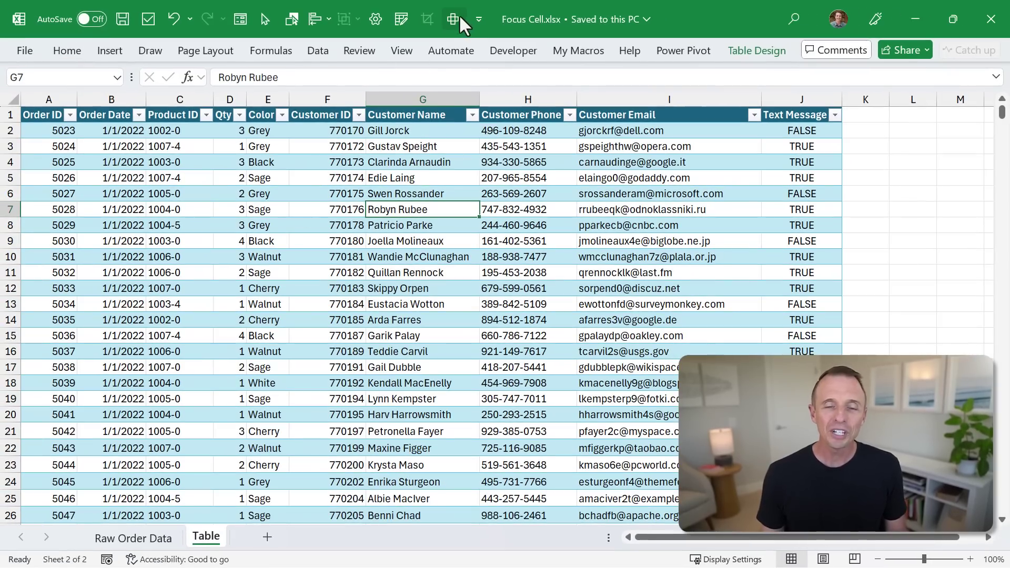
left_click(453, 18)
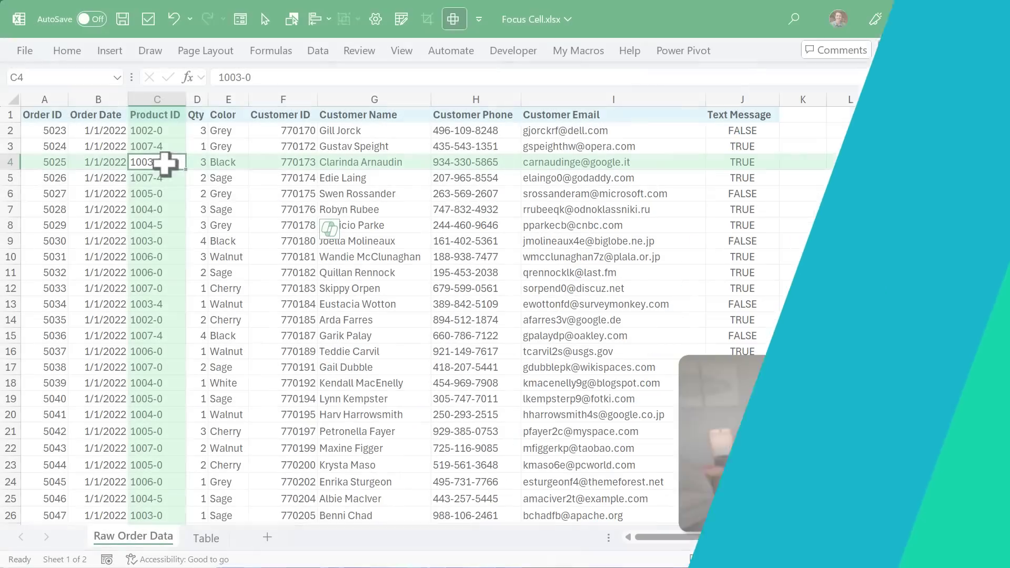
- Select C4:F8, move the active cell to E4, then cycle it through the range's corners
left_click_drag(163, 164, 265, 218)
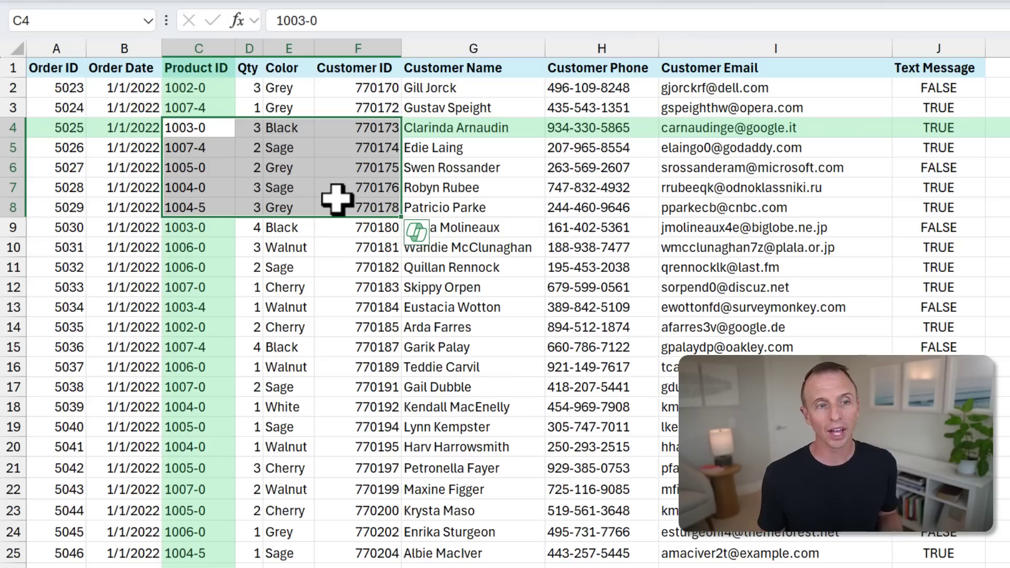
key("Tab")
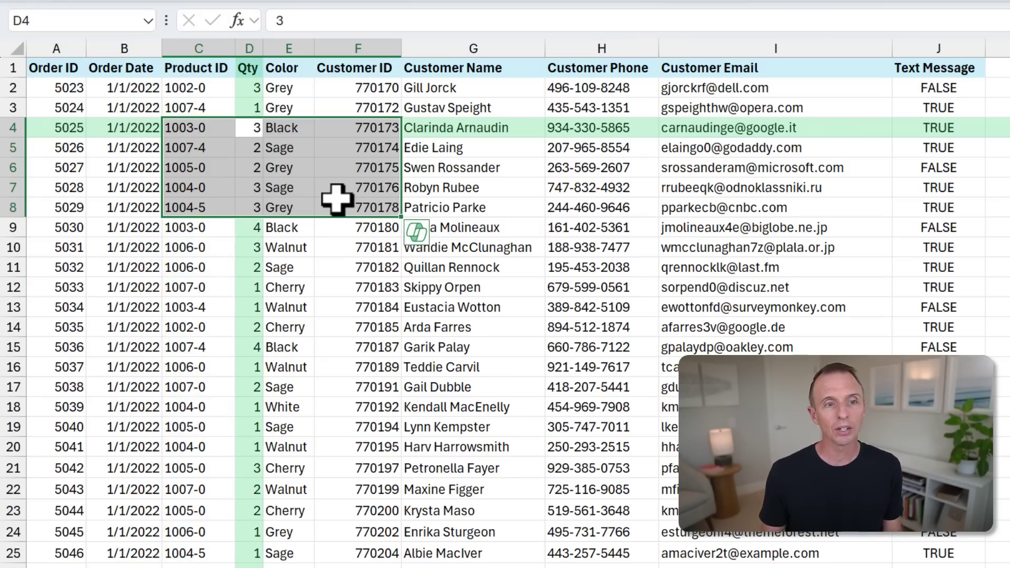
key("Tab")
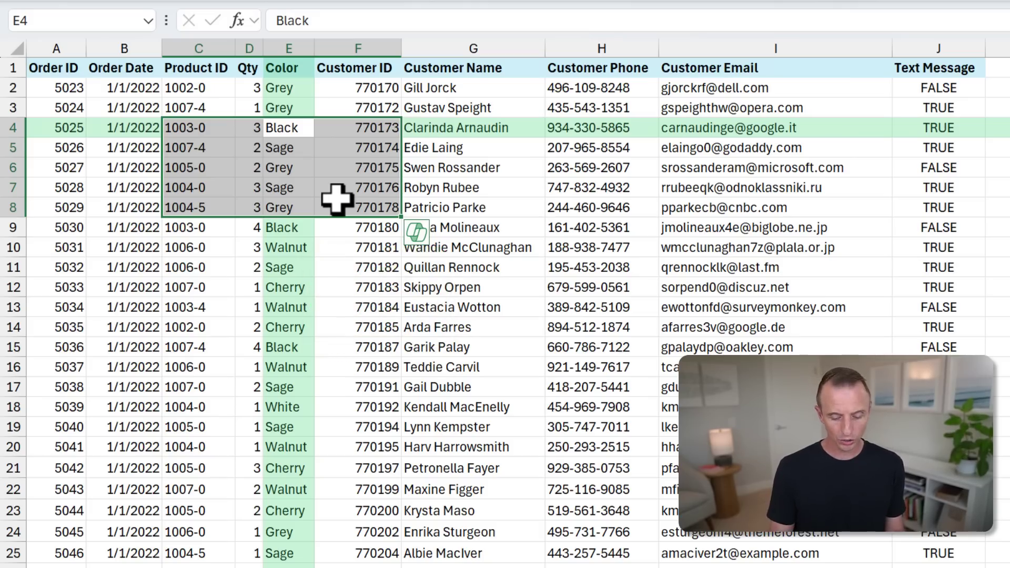
key("ctrl+period")
key("ctrl+period")
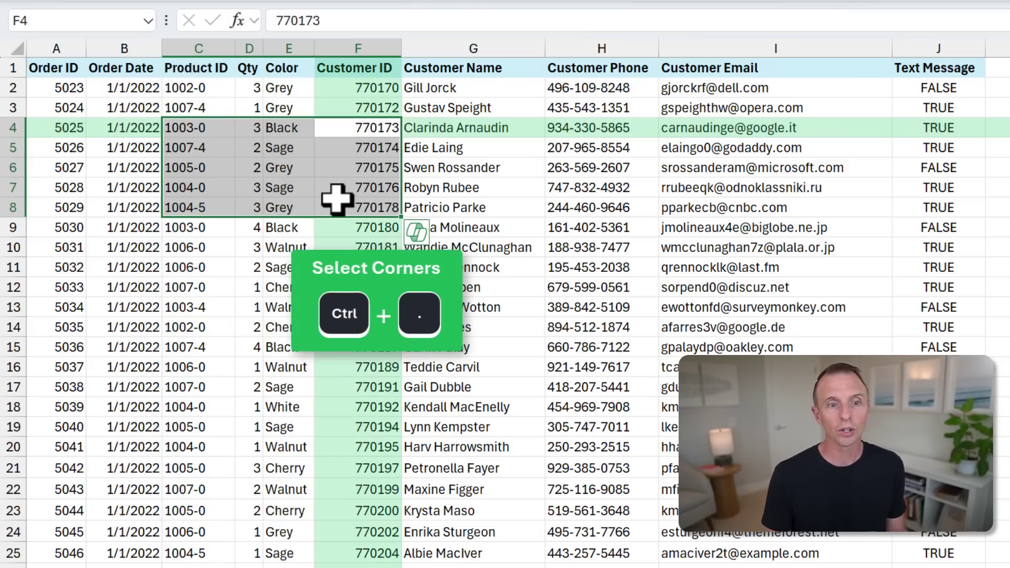
key("ctrl+period")
key("ctrl+period")
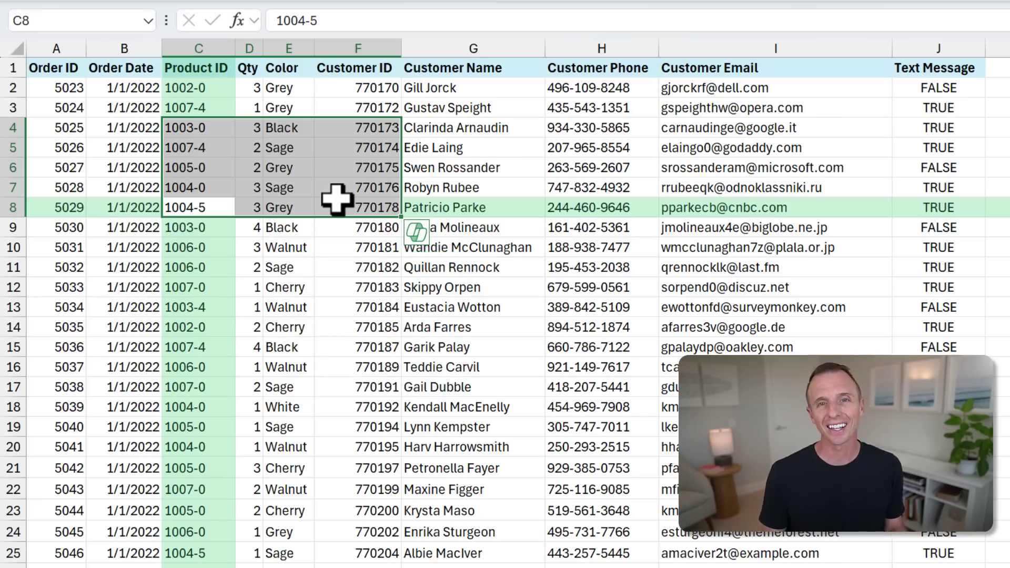